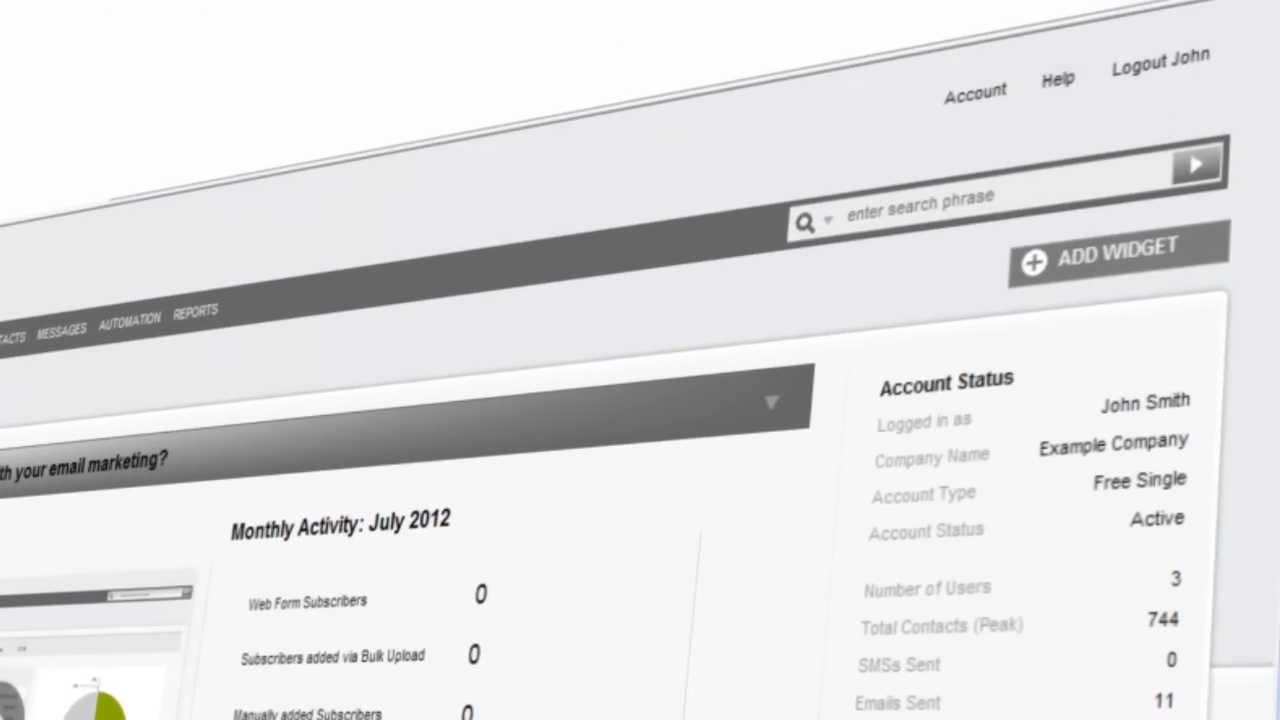
# Go to Account and open the Users list showing the current account users
pyautogui.click(957, 100)
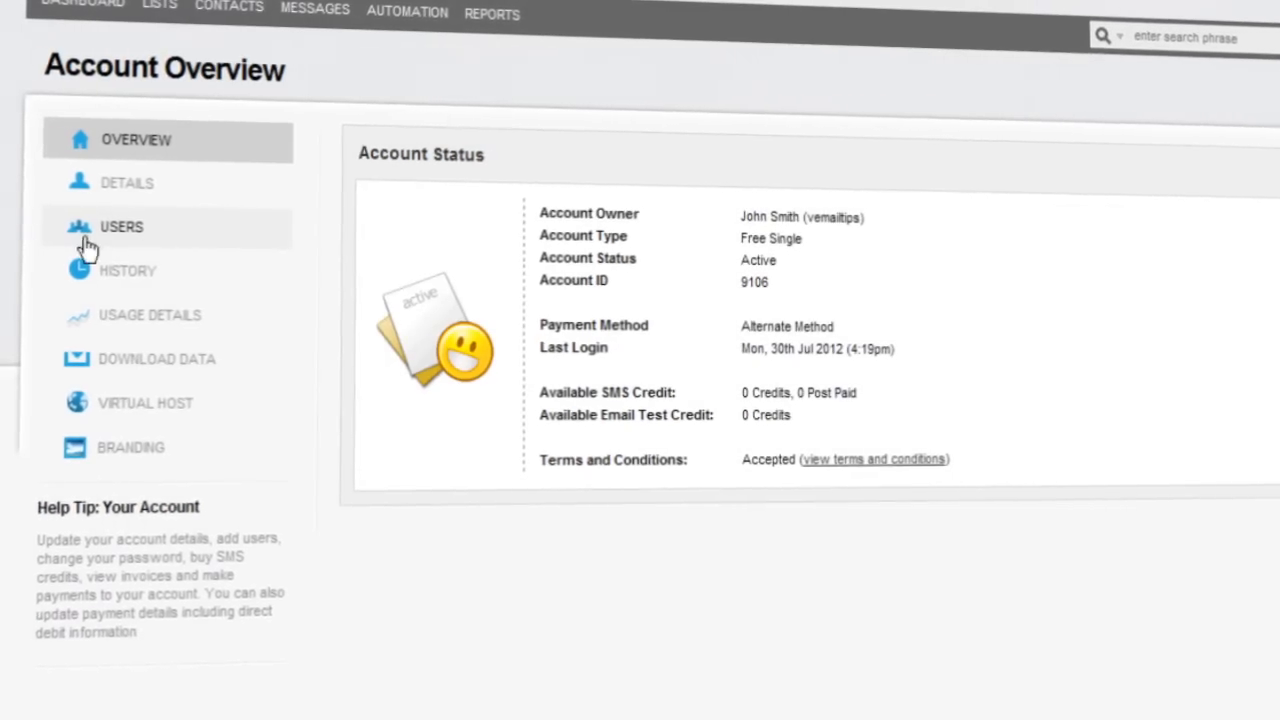
pyautogui.click(152, 238)
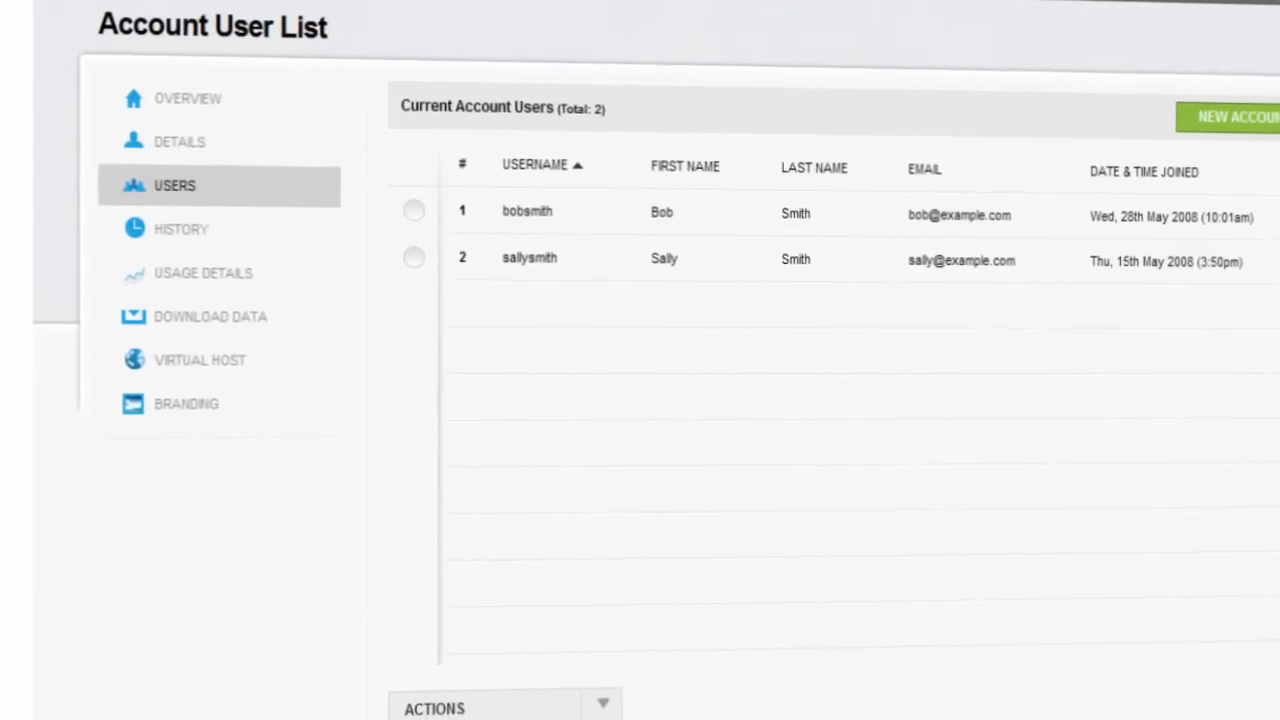
# Create a new account user entry with the person's first name, last name and e-mail address
pyautogui.click(1258, 118)
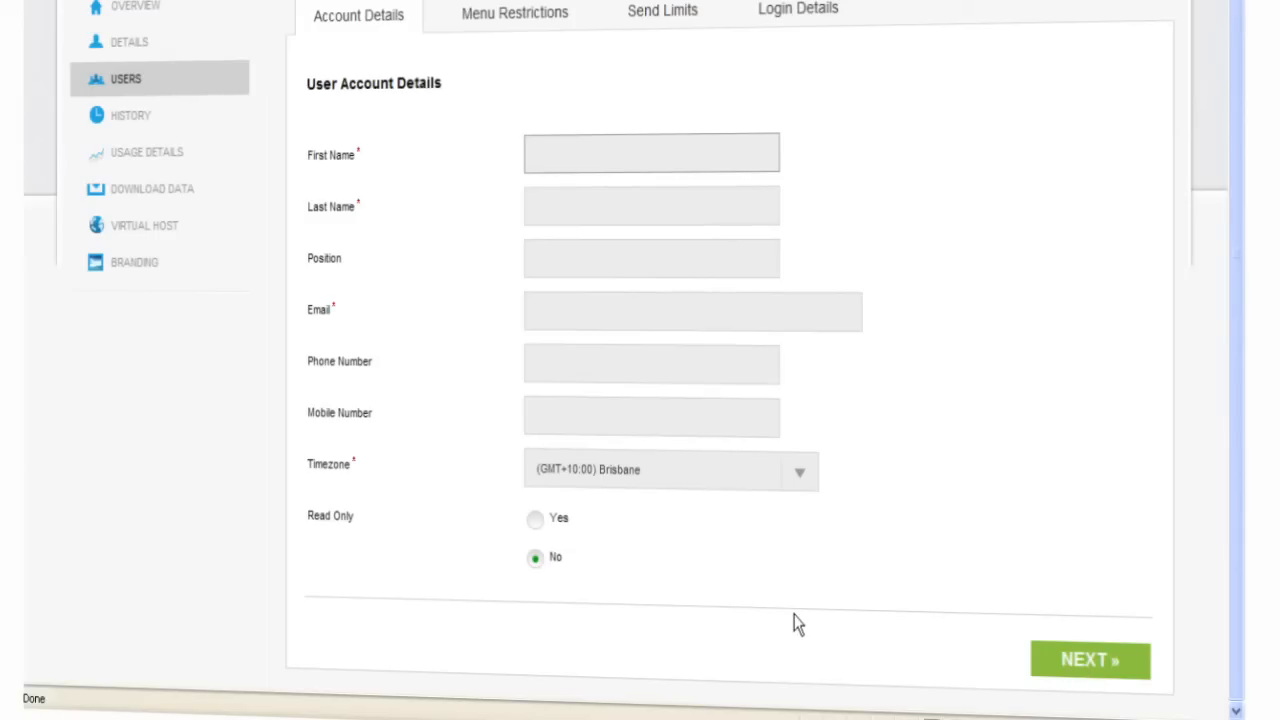
pyautogui.click(544, 218)
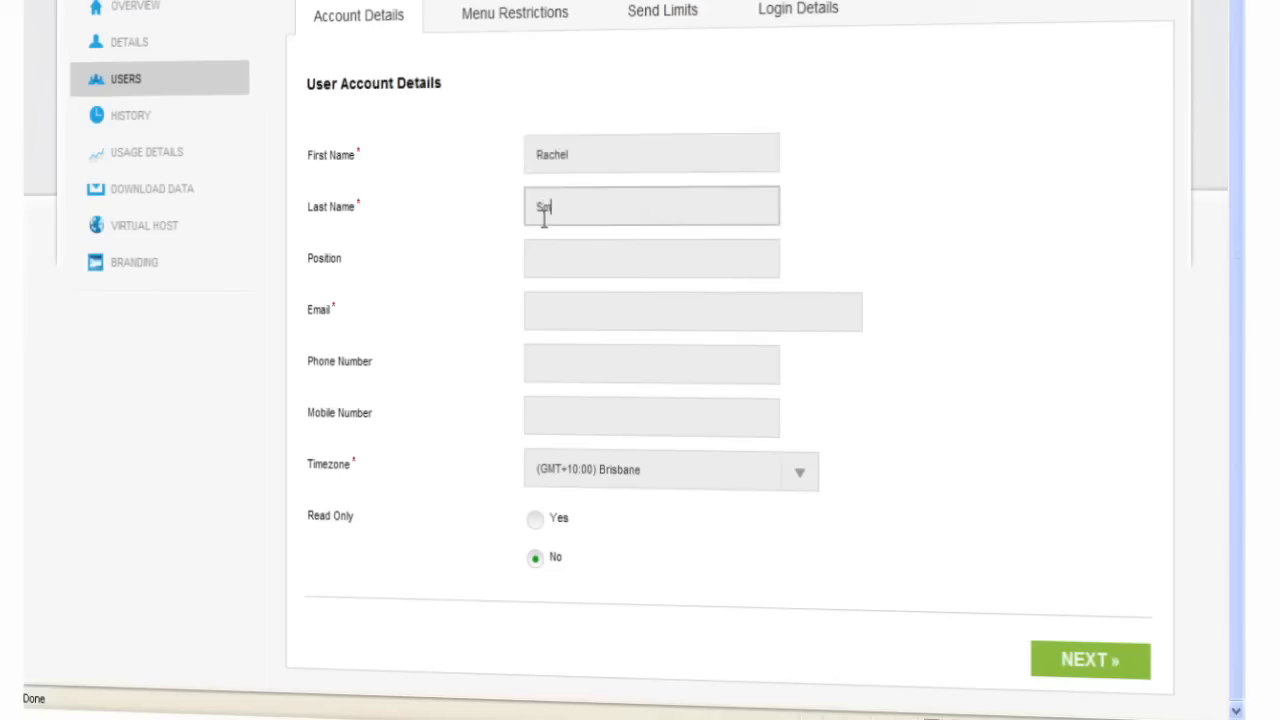
pyautogui.click(552, 306)
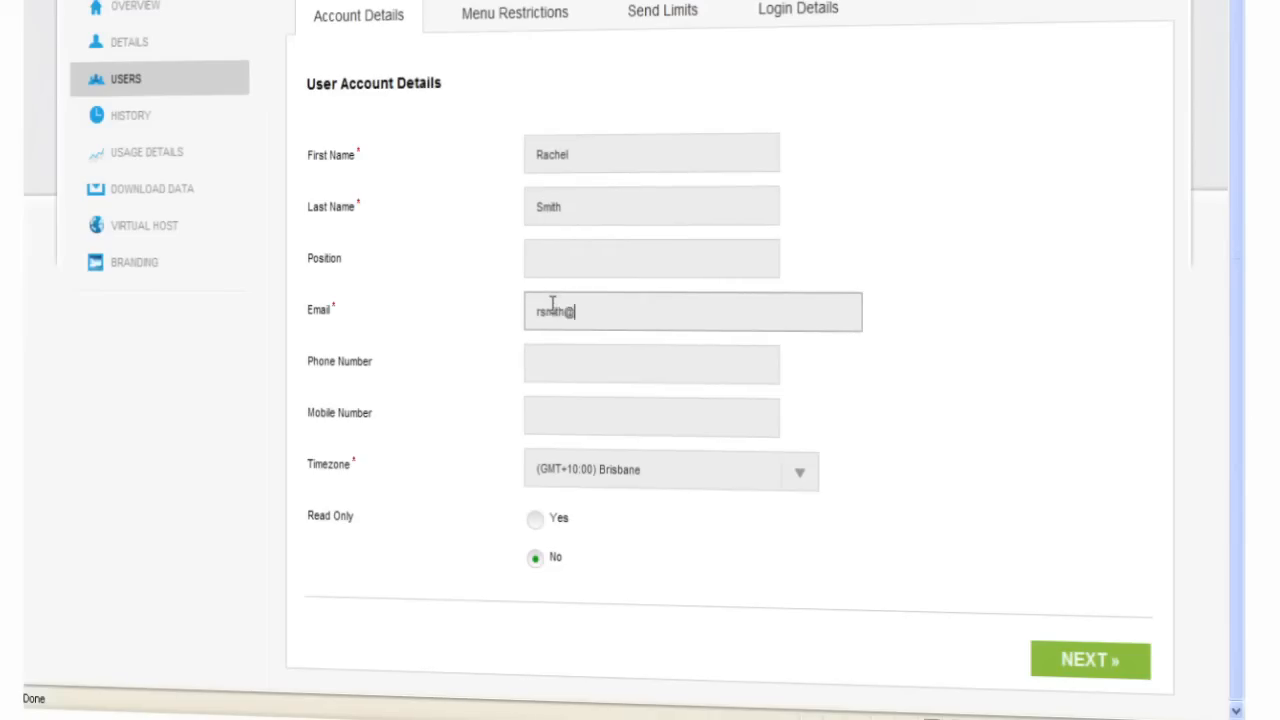
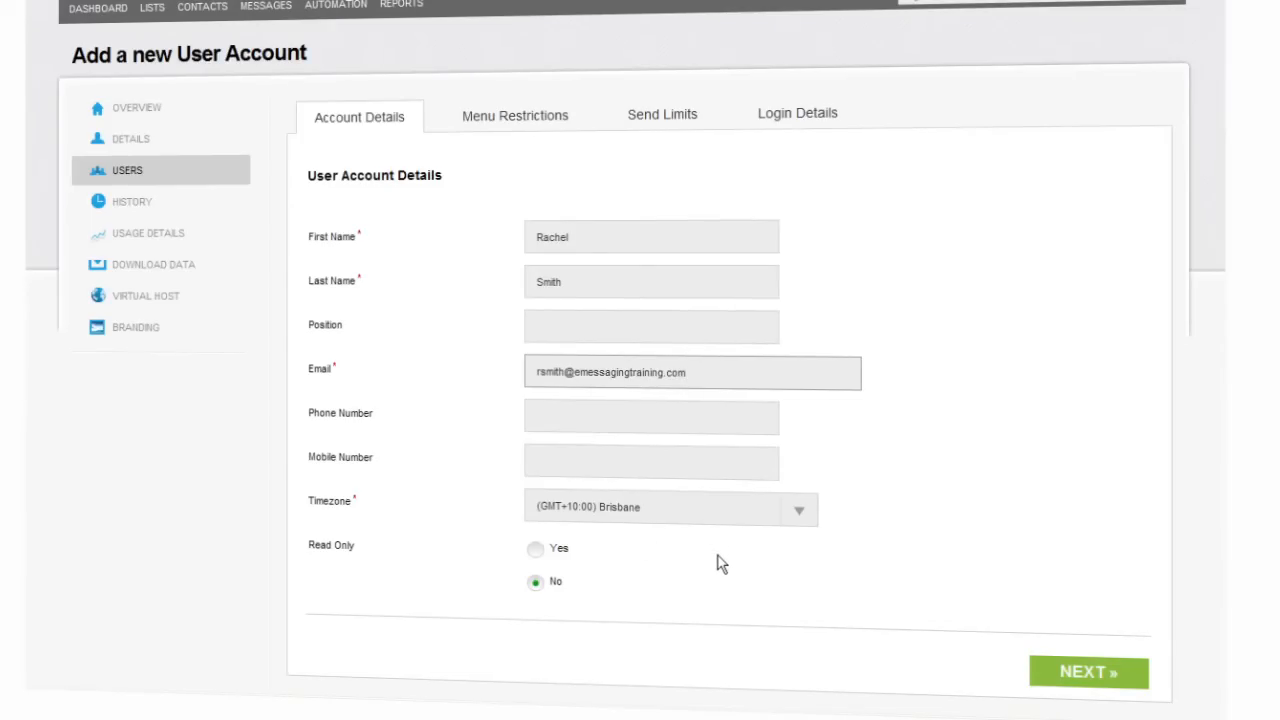
# Move Messages from Active Menu Items into the restricted menu items, then continue to Send Limits
pyautogui.click(1110, 674)
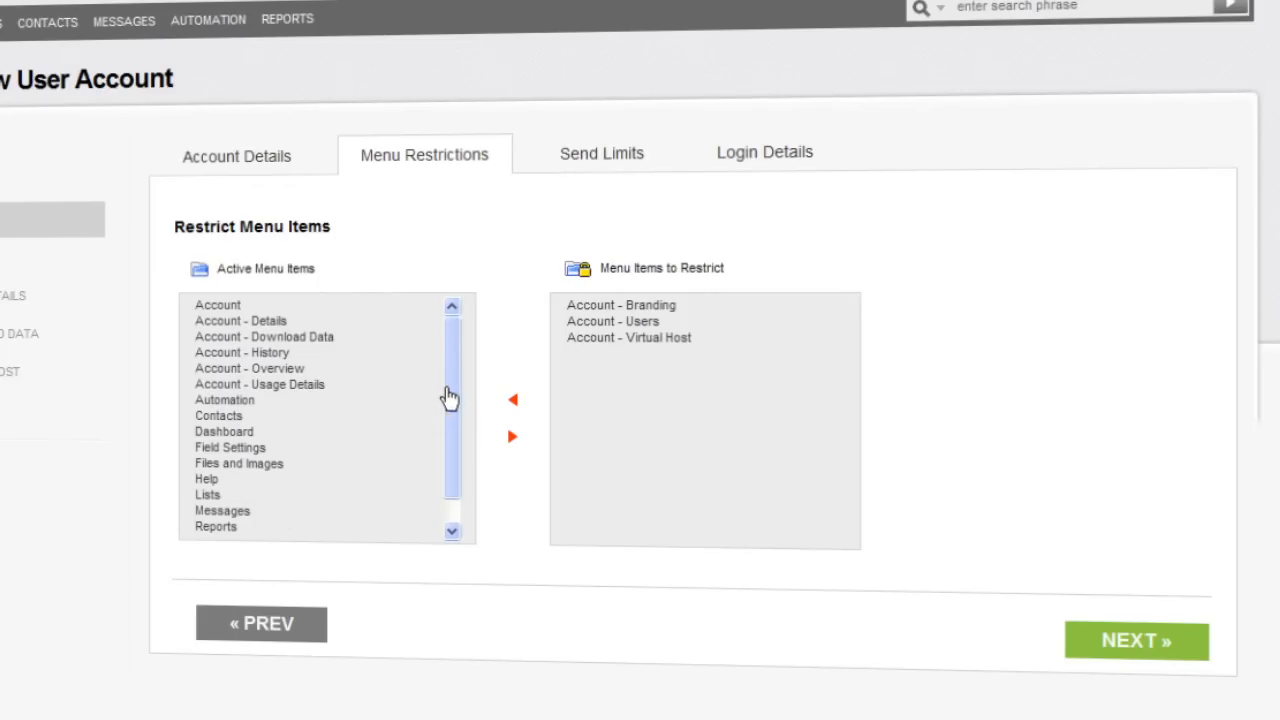
pyautogui.moveTo(454, 388); pyautogui.dragTo(460, 437)
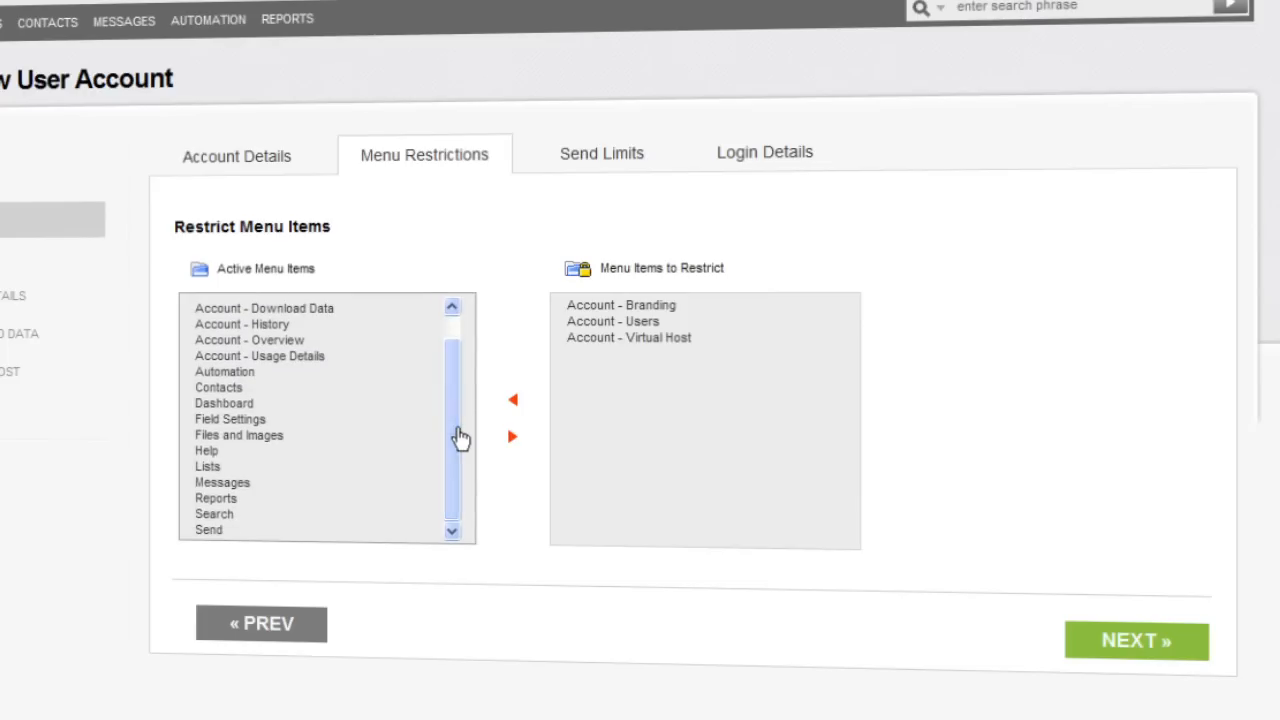
pyautogui.click(246, 483)
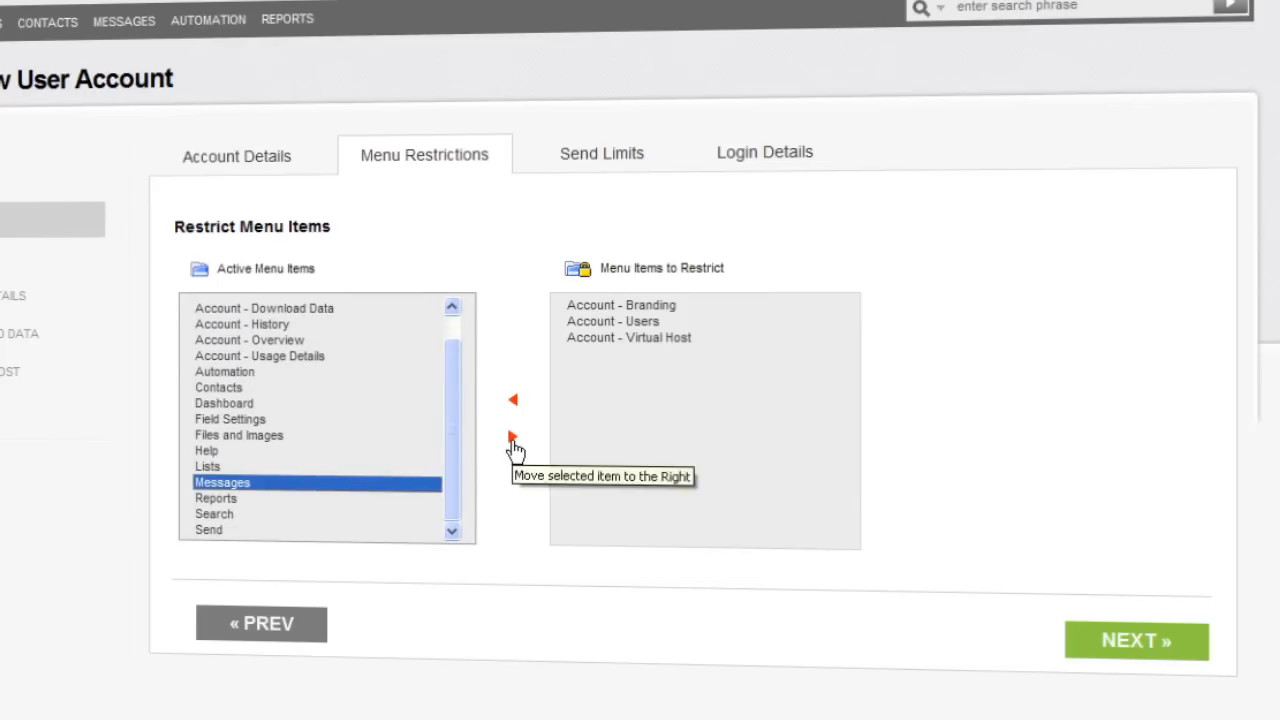
pyautogui.click(512, 438)
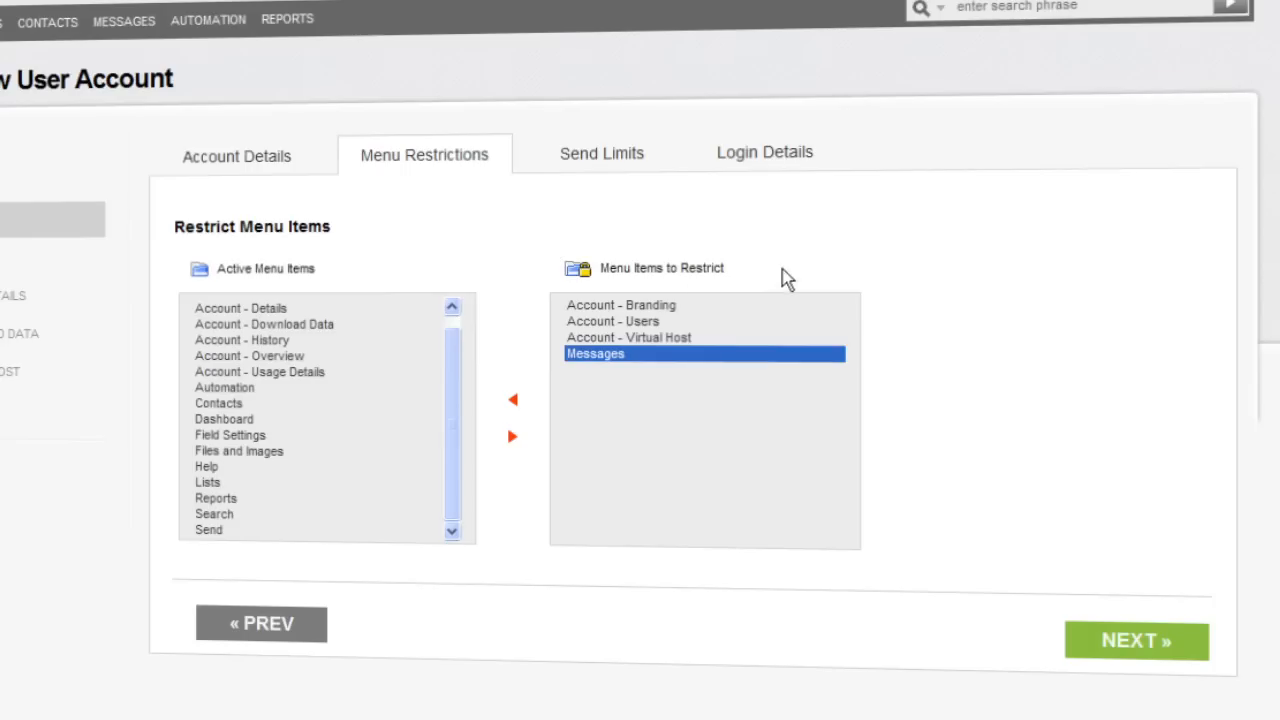
pyautogui.click(1140, 645)
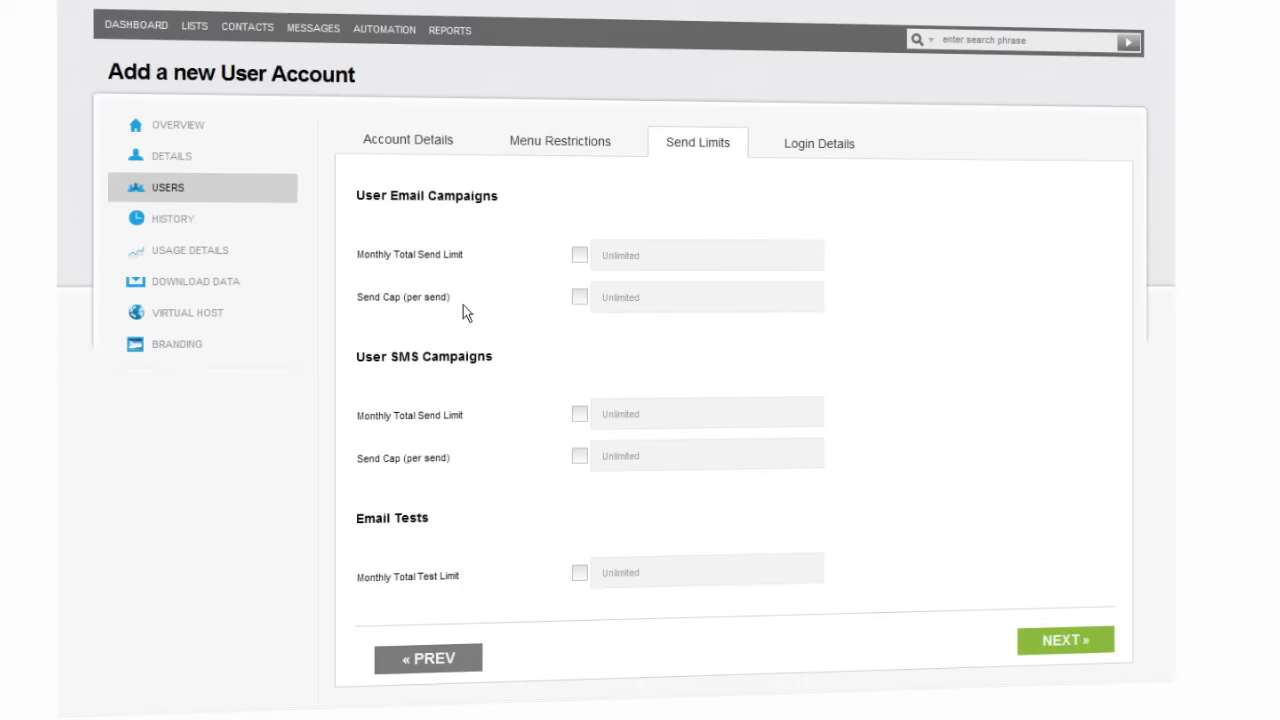
# Try a 1000 monthly email send limit, revert it to Unlimited, and continue to Login Details
pyautogui.click(579, 258)
pyautogui.write('1000')
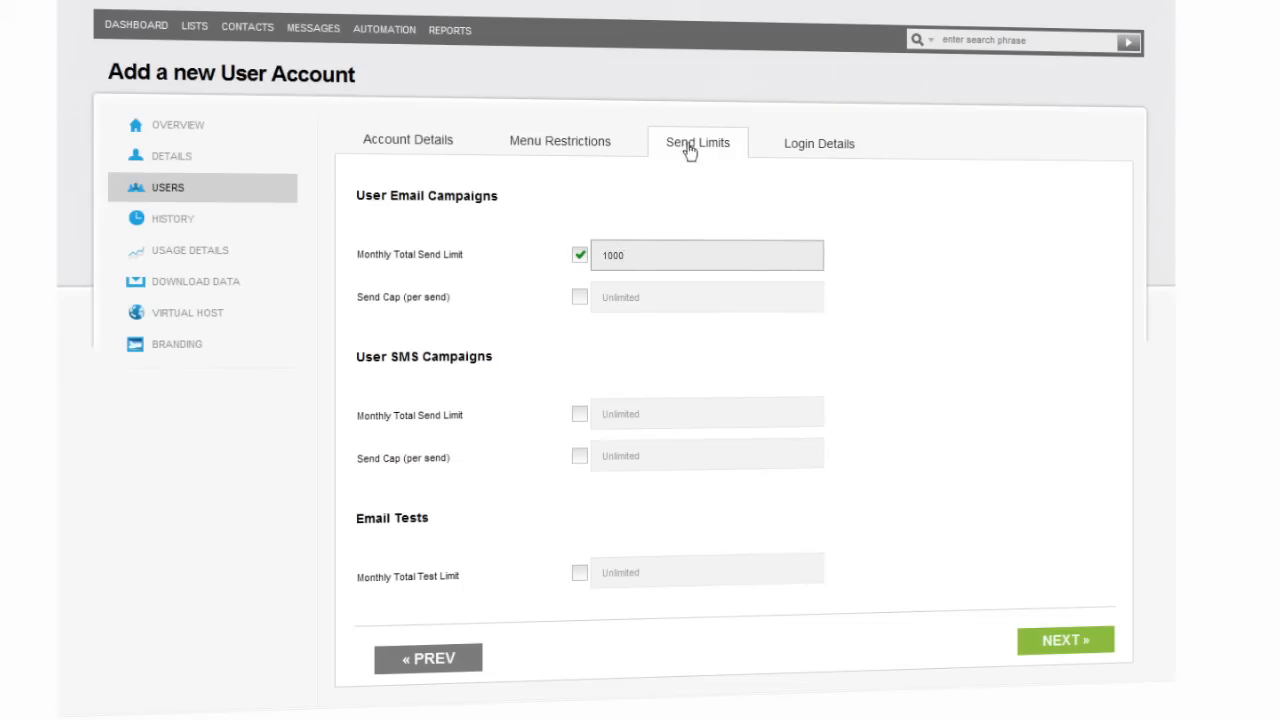
pyautogui.click(580, 256)
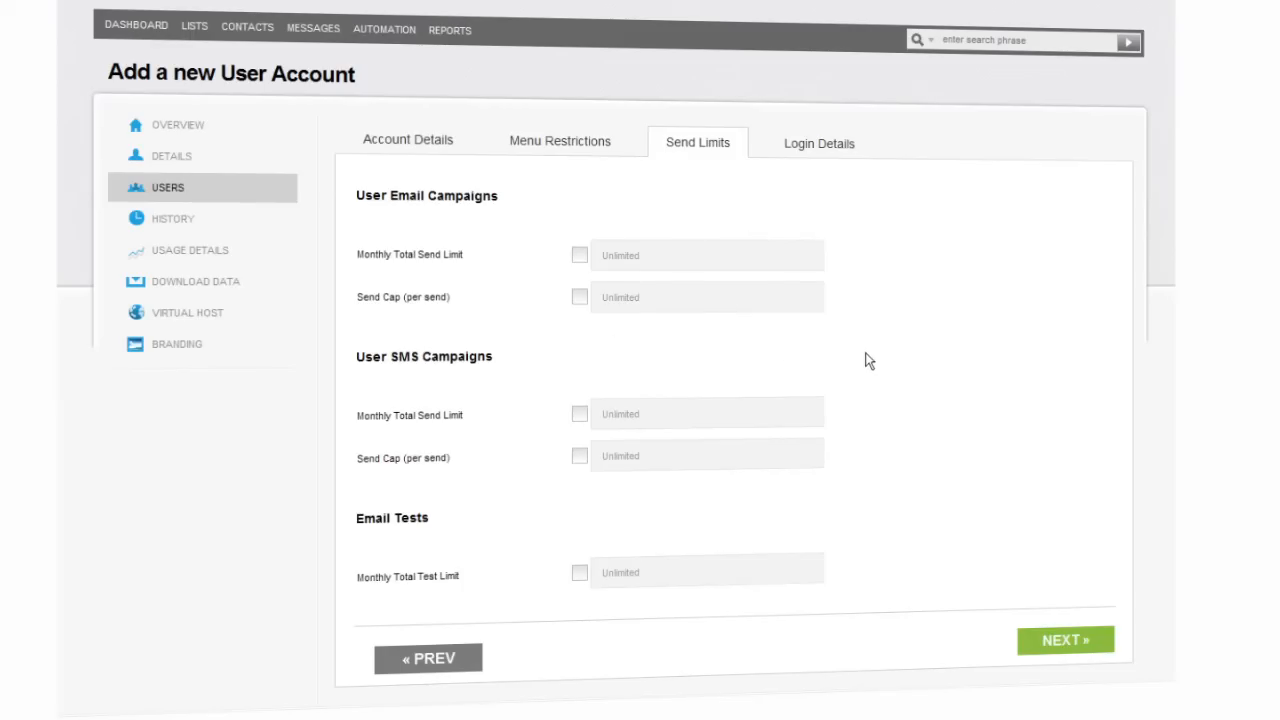
pyautogui.click(1088, 643)
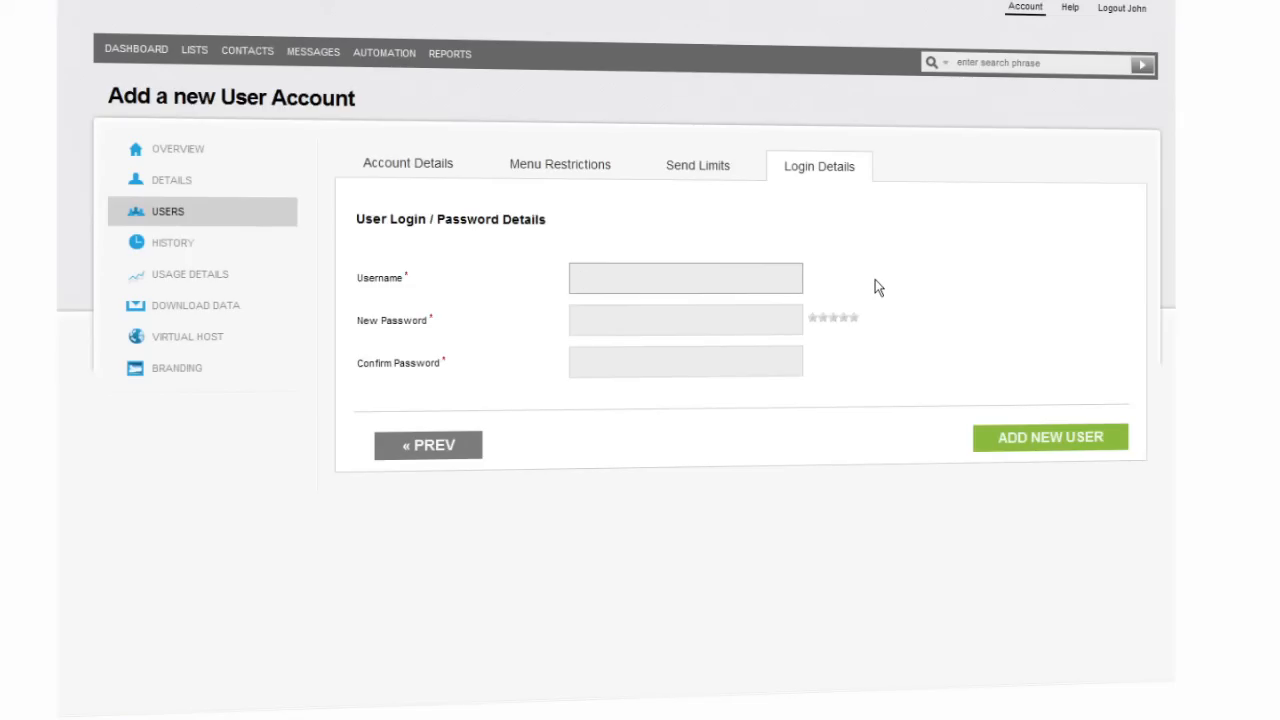
# Enter the new user's username and password, confirm the password, and add the user
pyautogui.click(718, 318)
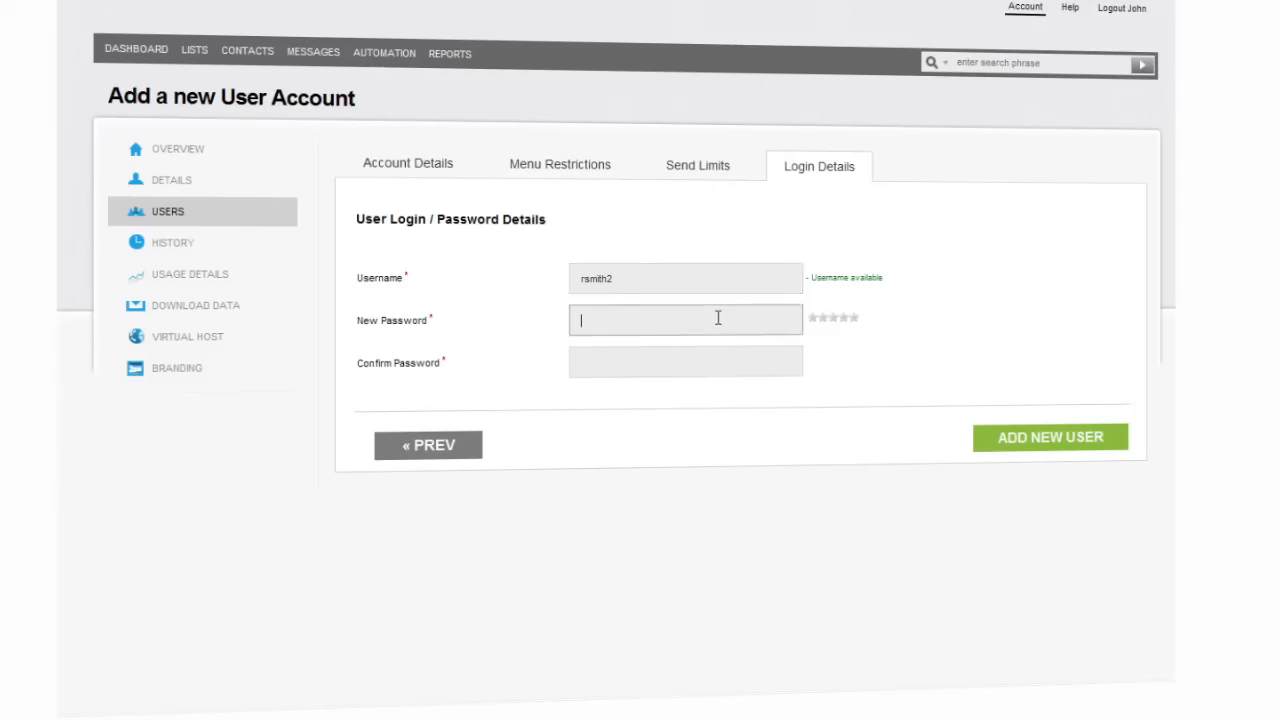
pyautogui.write('••••••••••••')
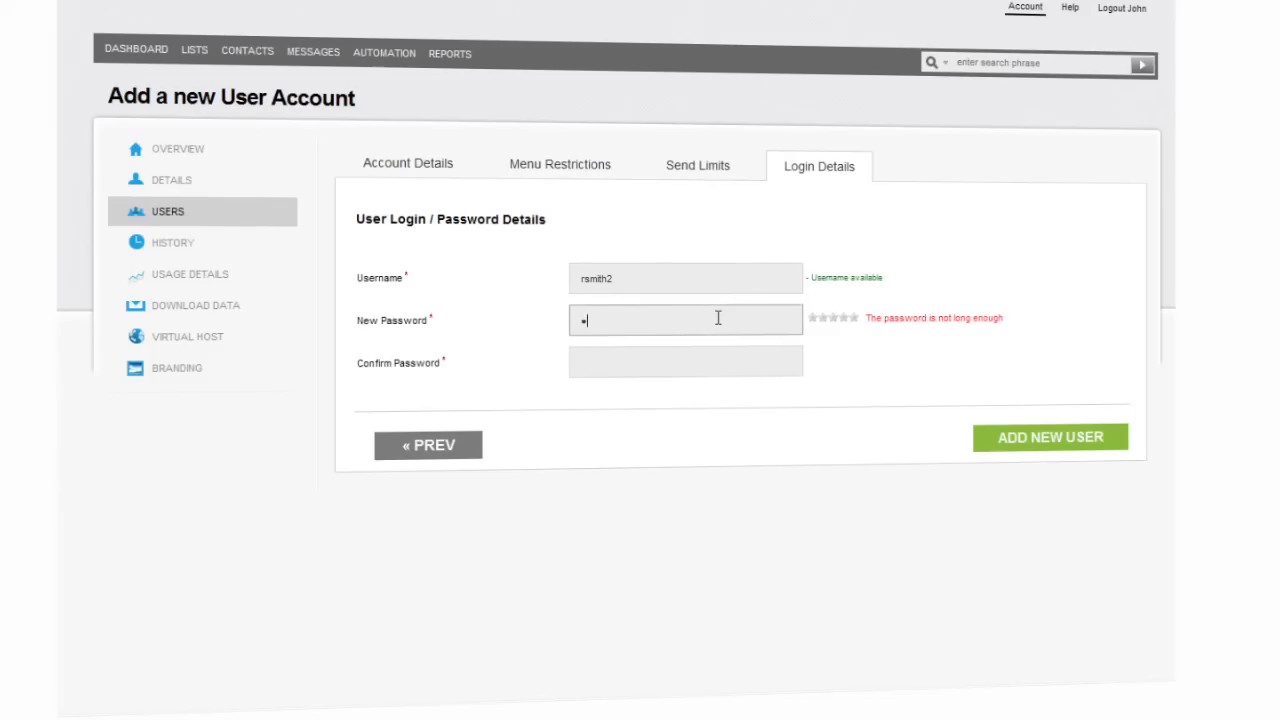
pyautogui.press('Tab')
pyautogui.write('••••')
pyautogui.press('BackSpace')
pyautogui.press('BackSpace')
pyautogui.press('BackSpace')
pyautogui.press('BackSpace')
pyautogui.write('••••••••••••')
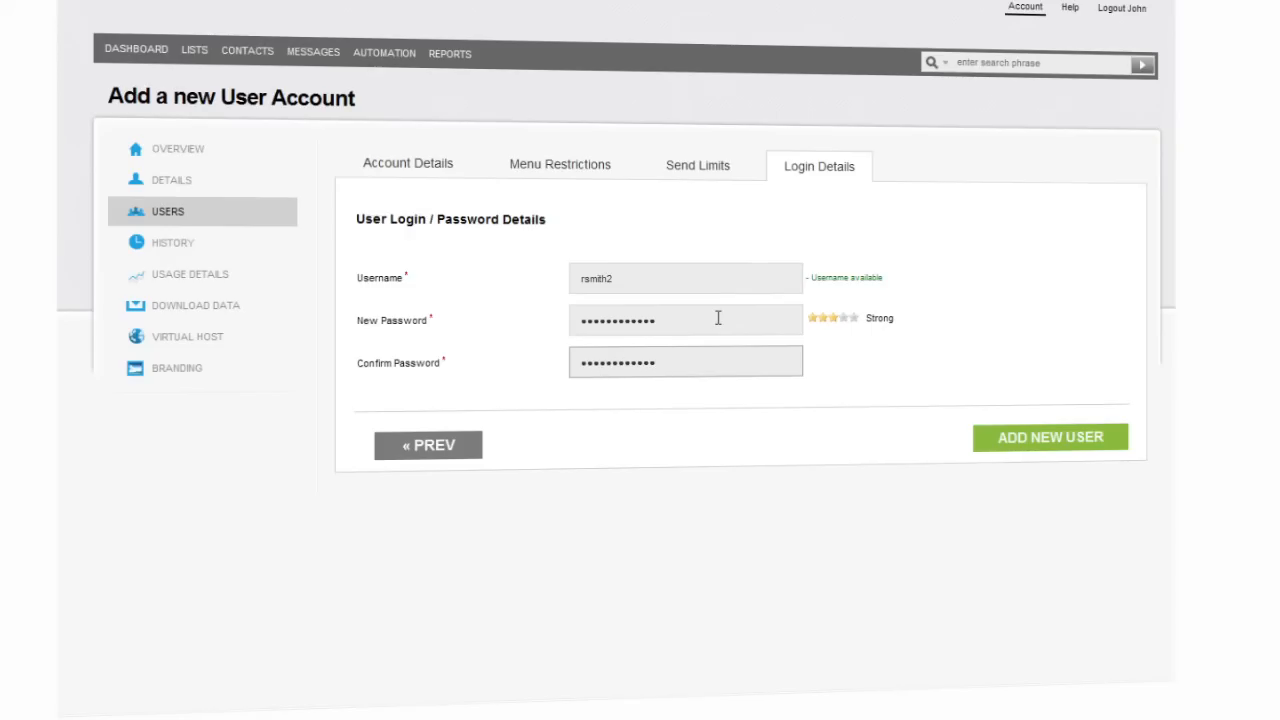
pyautogui.click(1052, 443)
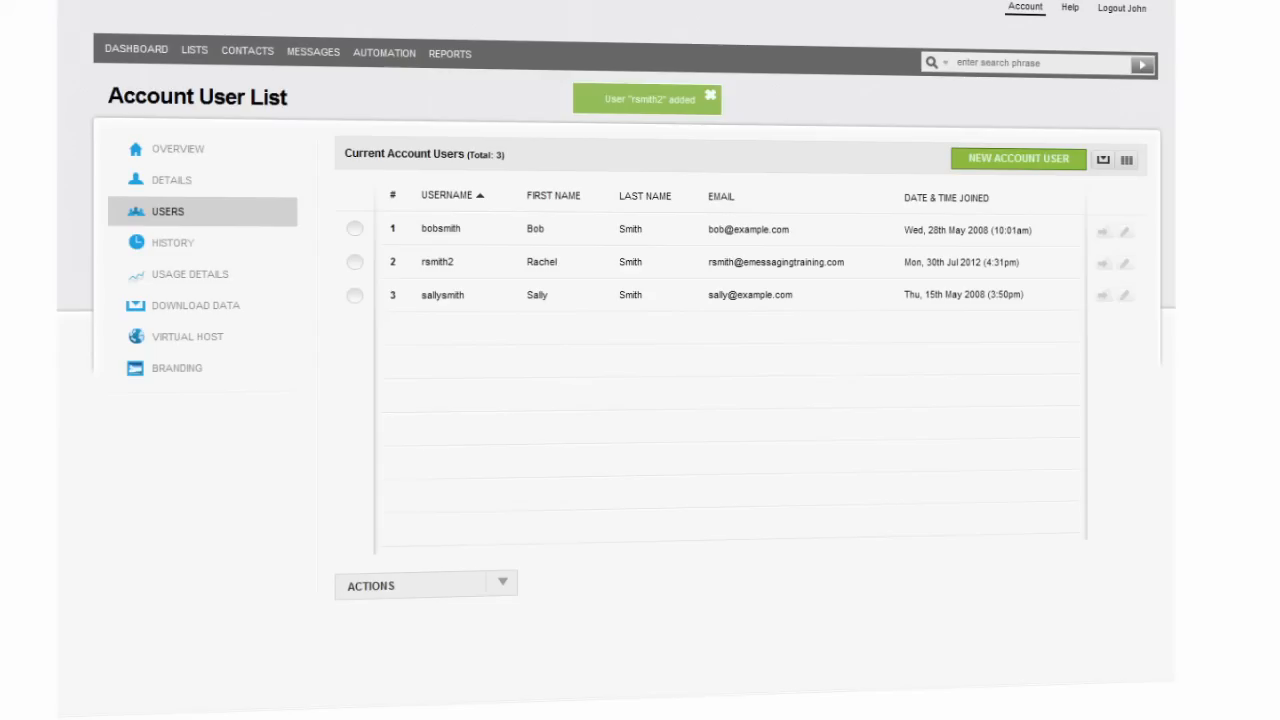
# Select the newly added user and choose Log Into Account User from the Actions menu
pyautogui.click(354, 228)
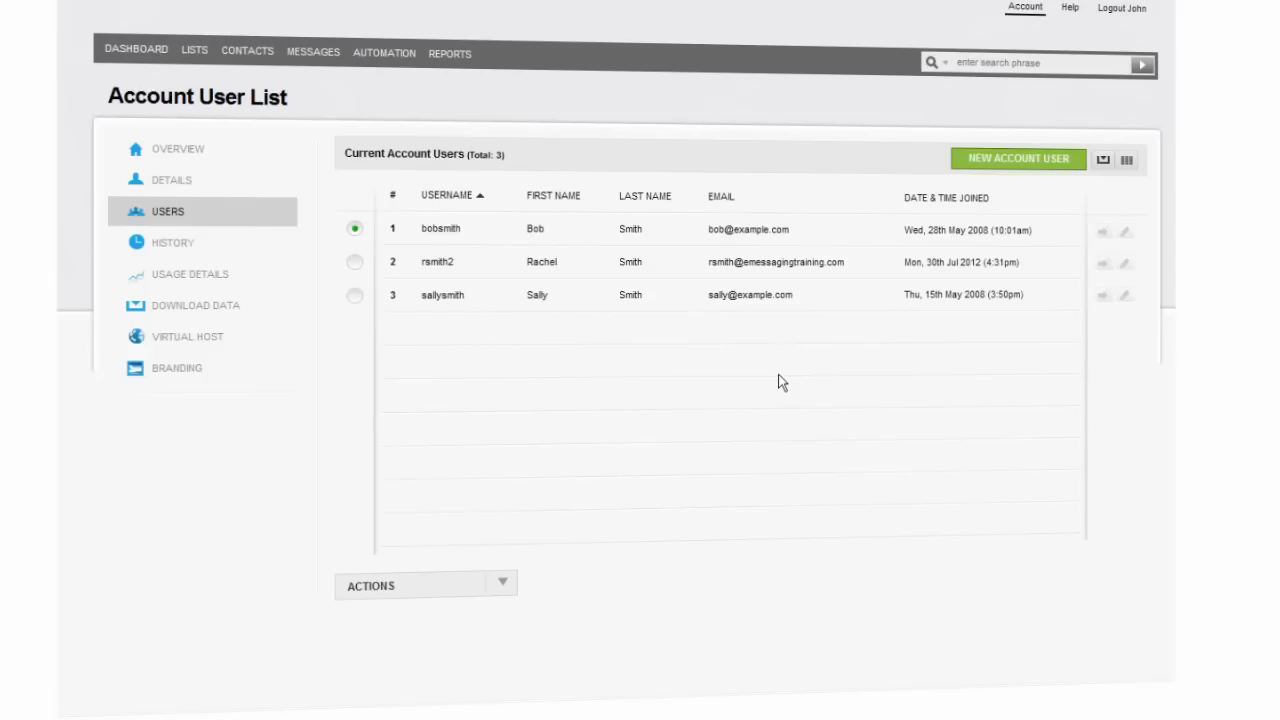
pyautogui.click(425, 270)
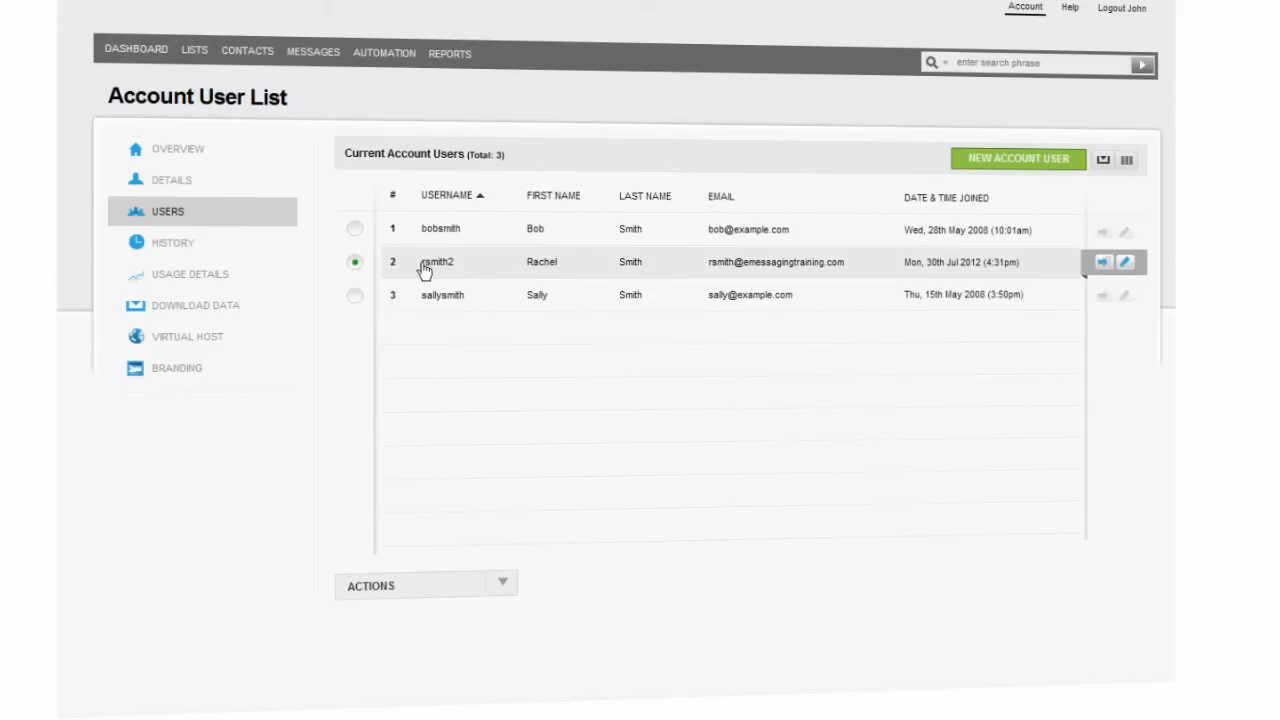
pyautogui.click(502, 584)
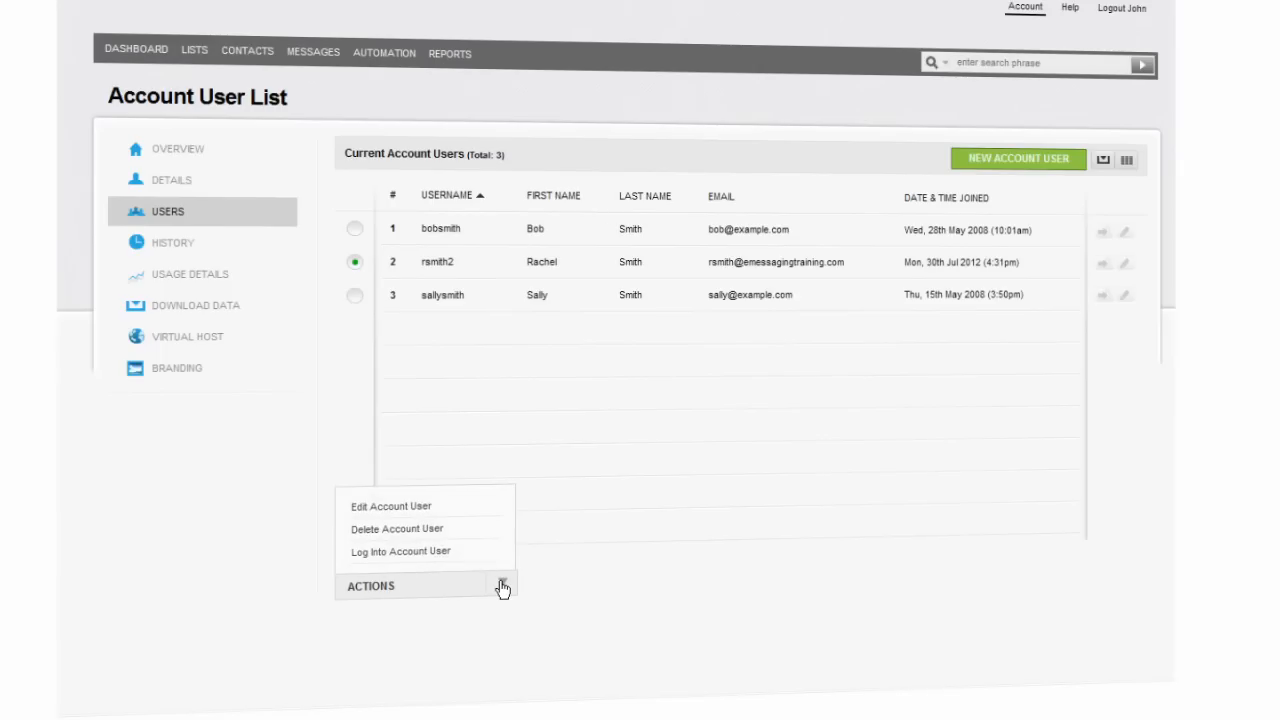
pyautogui.click(450, 553)
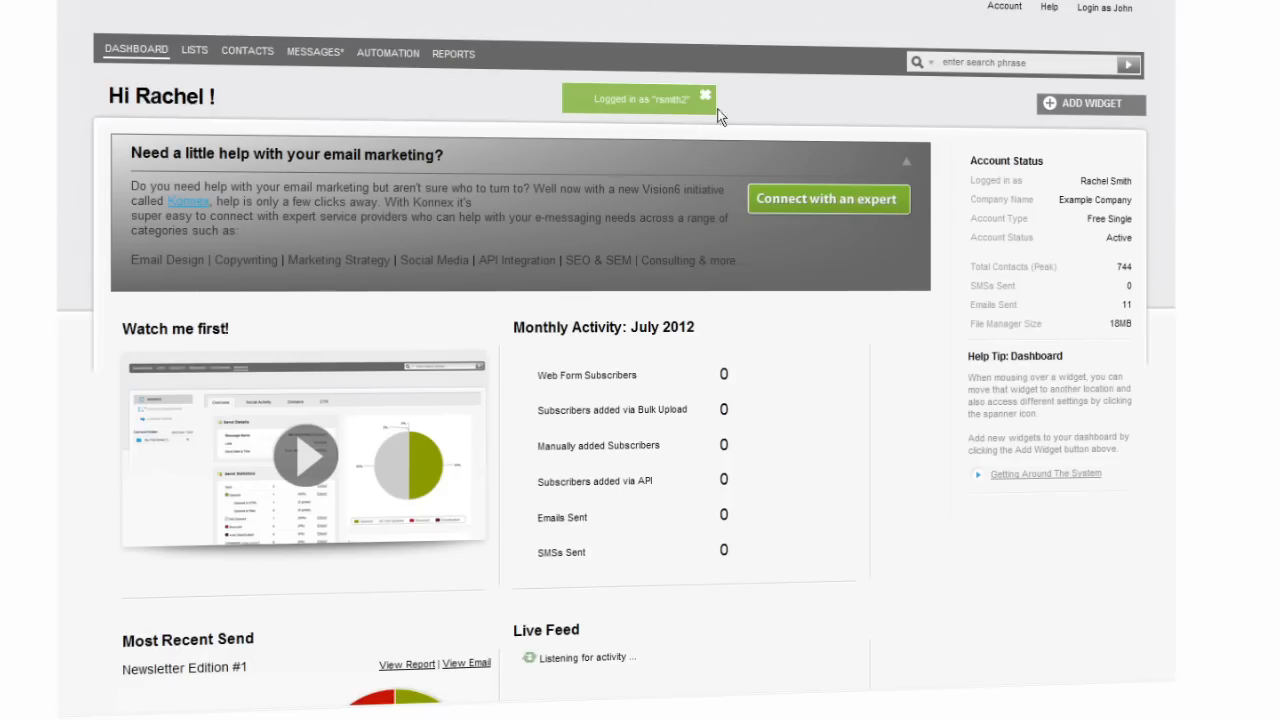
# Switch back to the original account owner via 'Login as' and open the Actions dropdown
pyautogui.click(1116, 14)
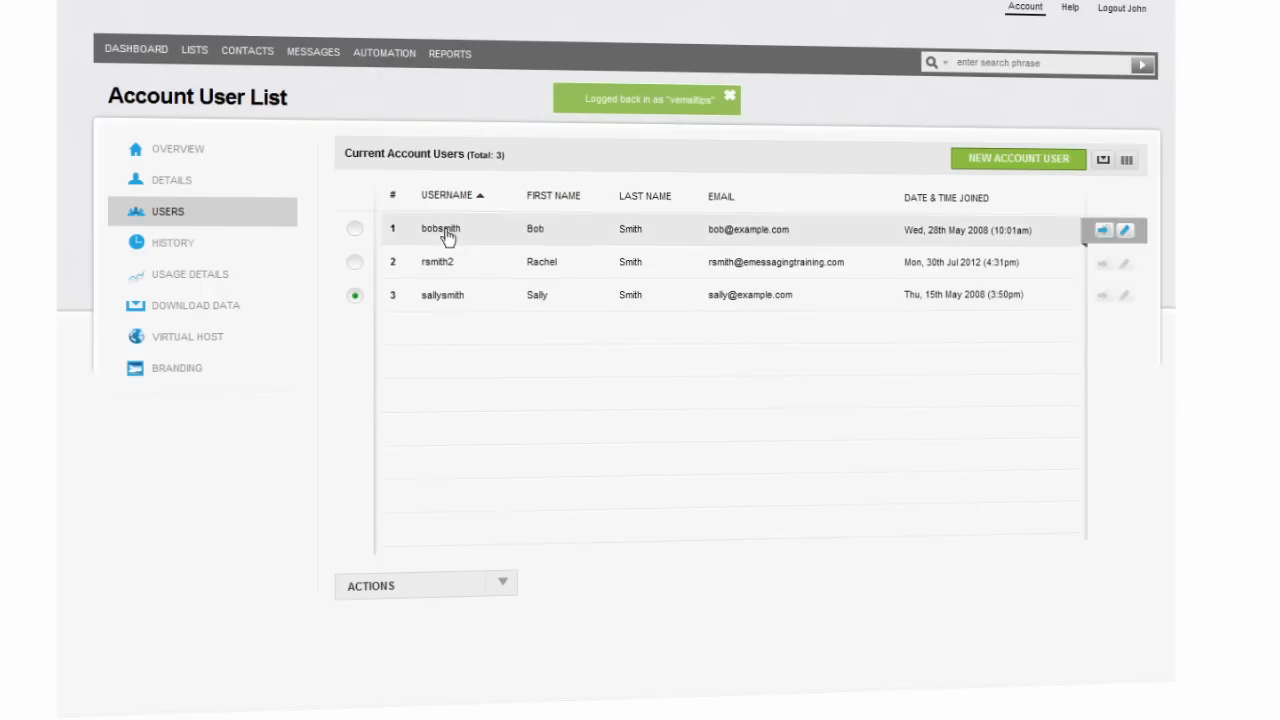
pyautogui.click(498, 588)
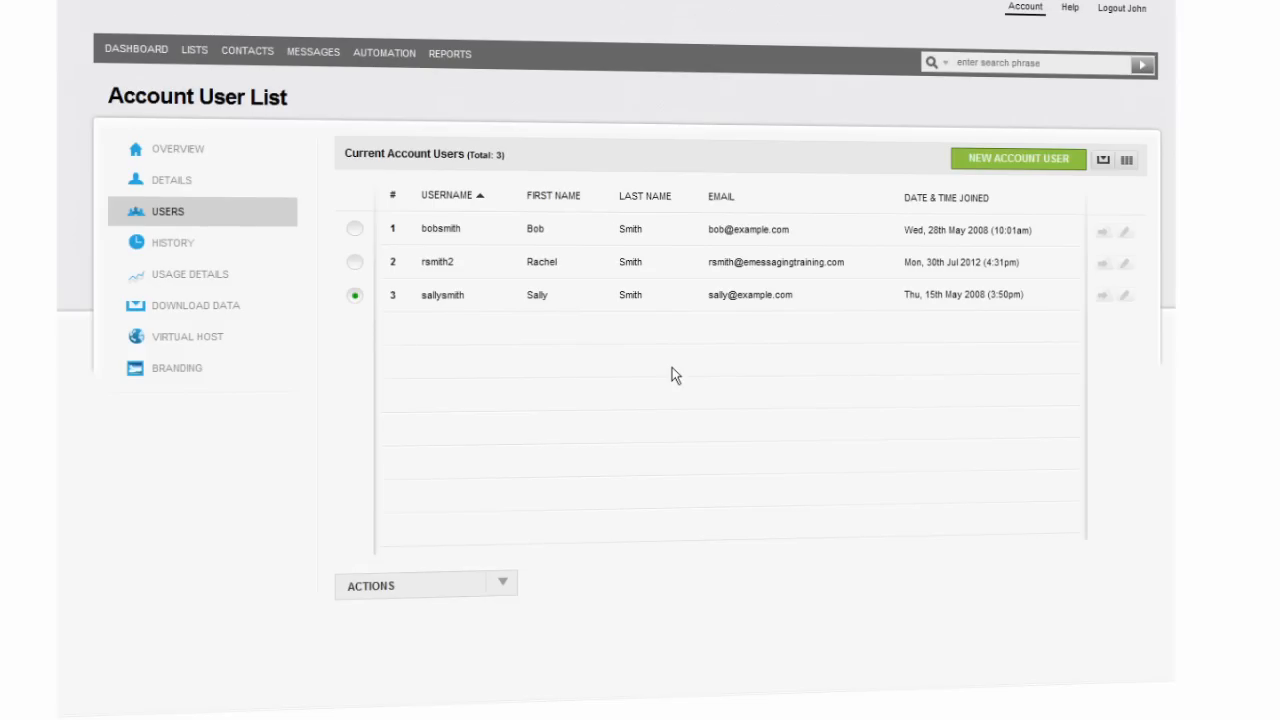
# Open the Account Event History, briefly opening and closing Advanced Search
pyautogui.click(170, 247)
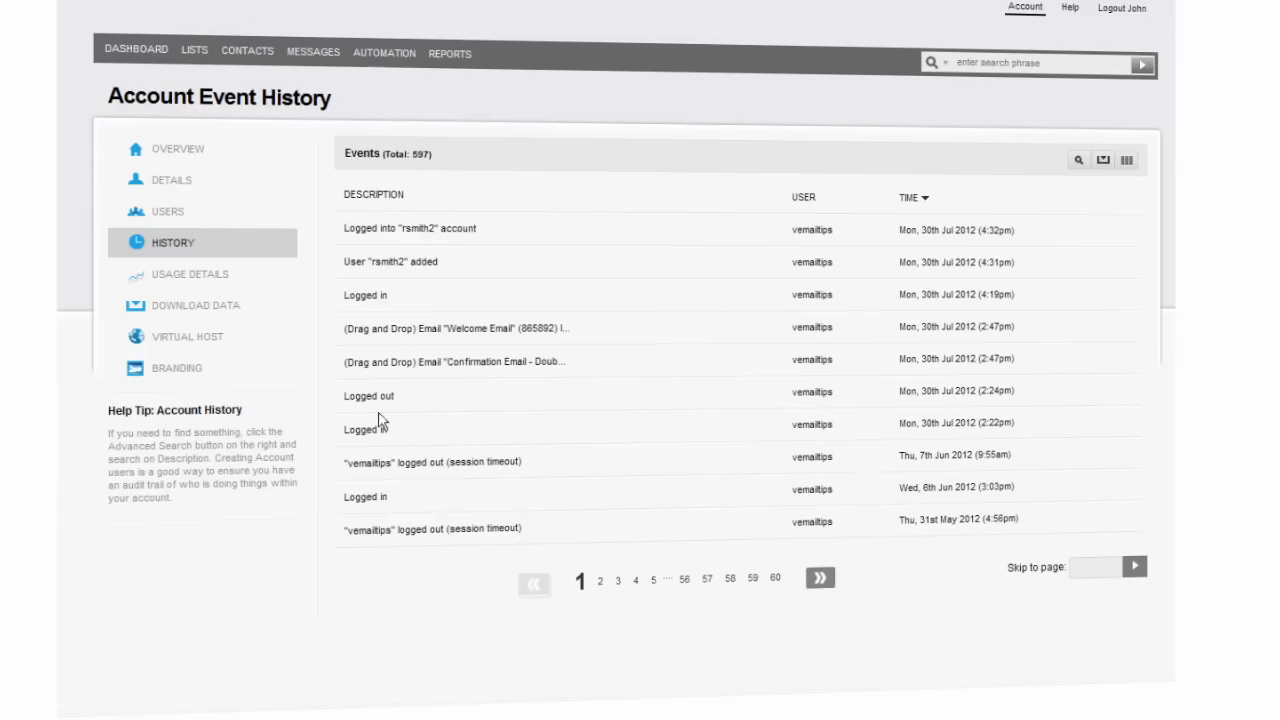
pyautogui.click(1078, 162)
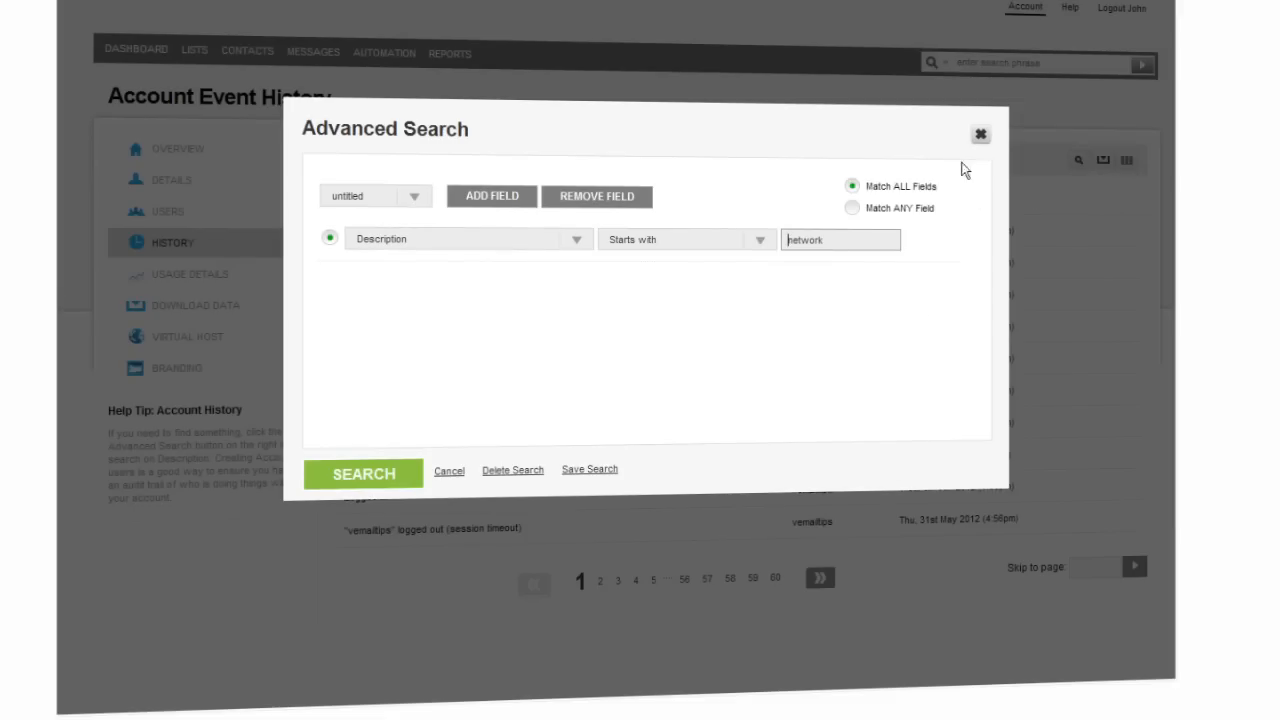
pyautogui.click(980, 136)
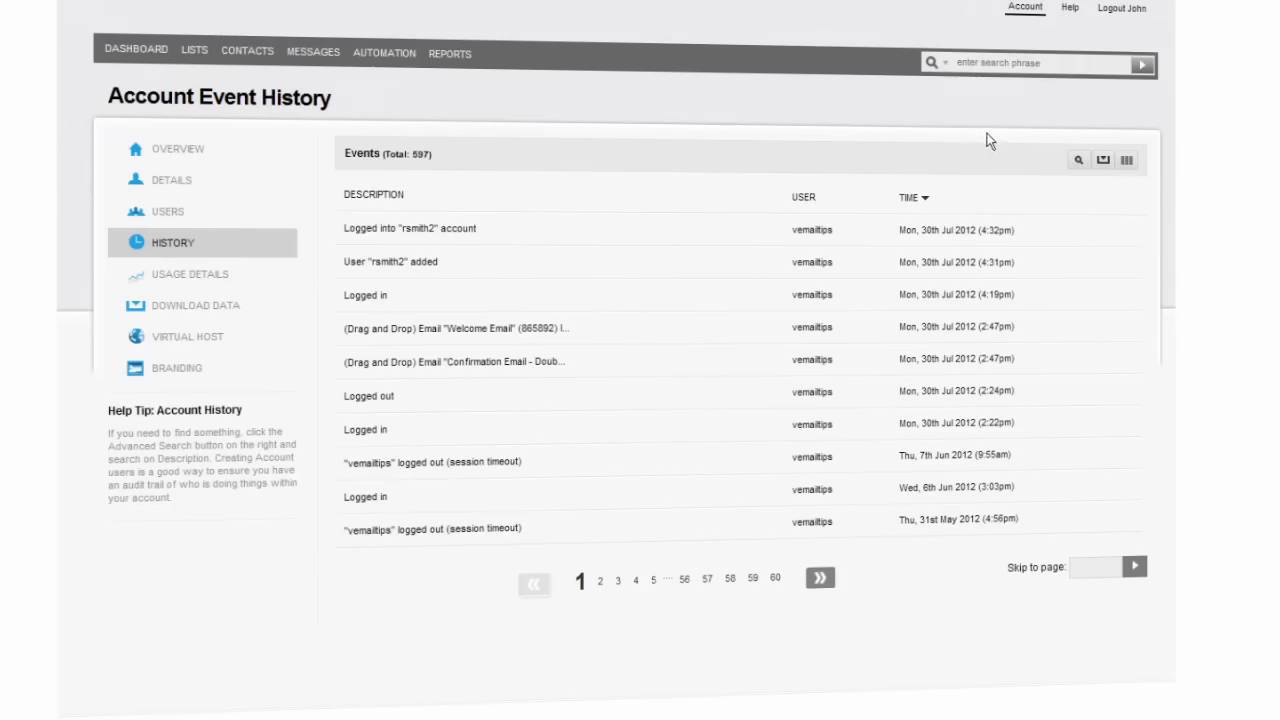